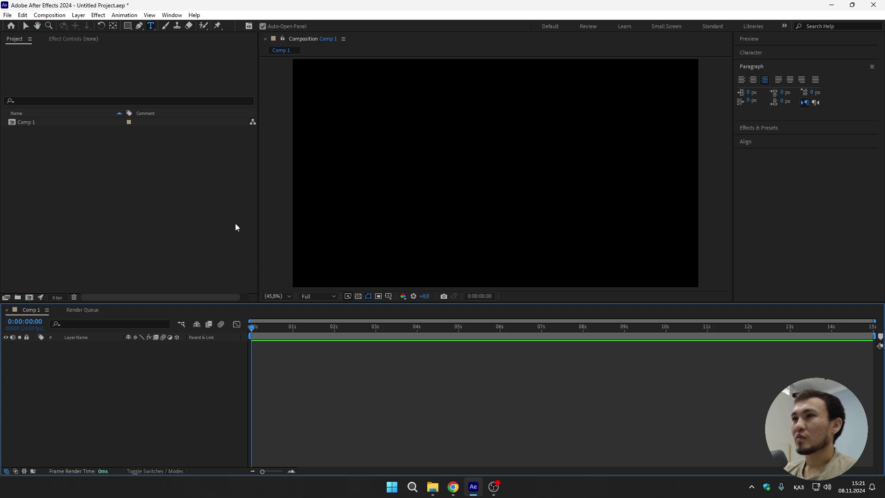
Activate the Rectangle tool and close the floating Properties window
left_click(128, 27)
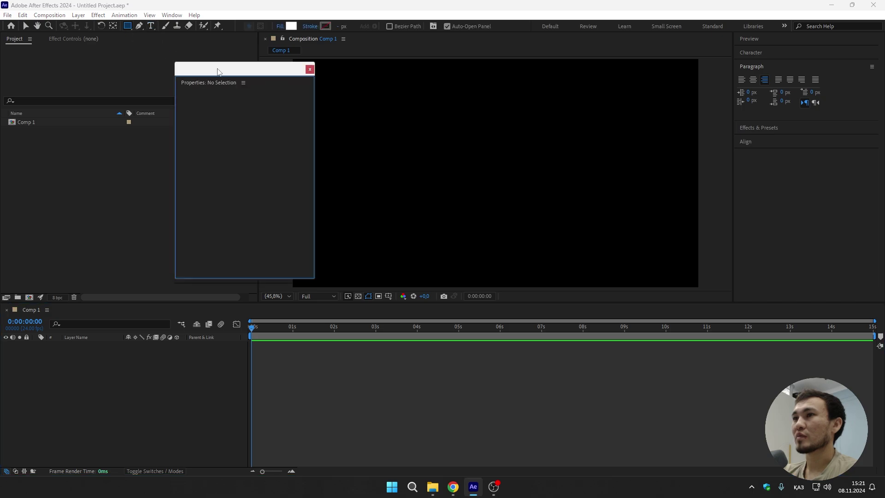
left_click_drag(233, 74, 203, 70)
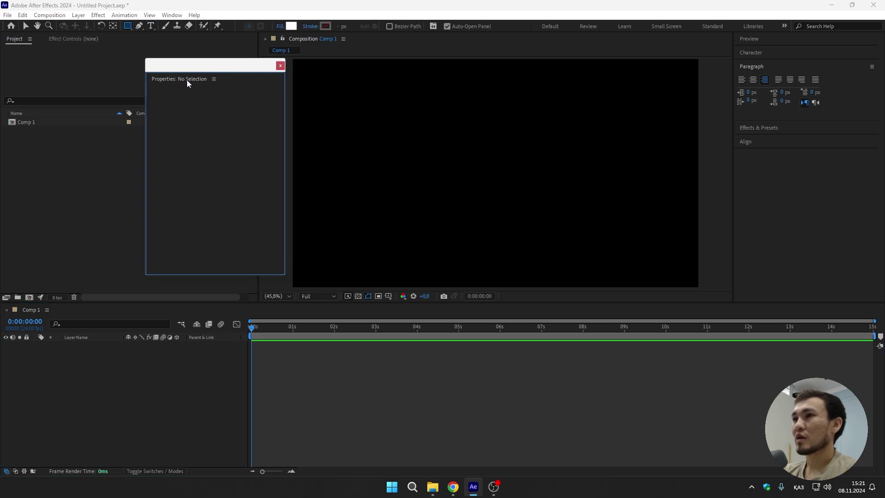
left_click(214, 78)
left_click(236, 82)
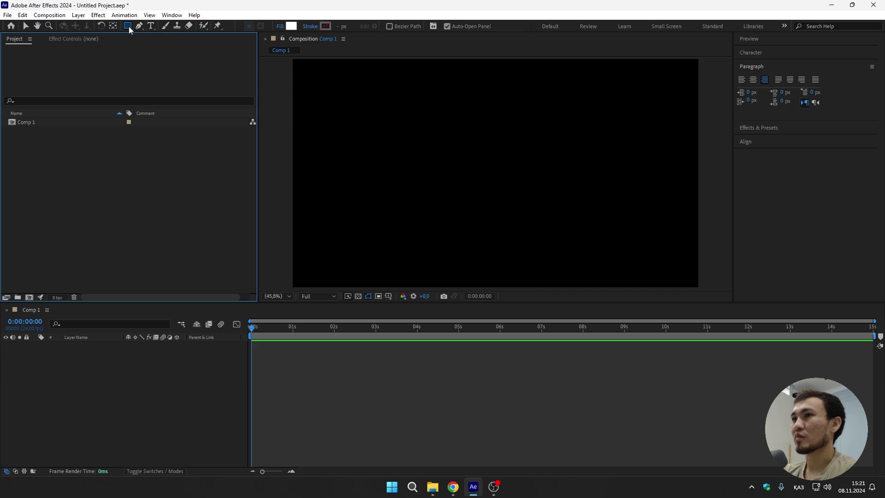
Draw a white square in the composition and centre both its anchor point and the shape within the frame
mouse_move(395, 106)
left_mouse_down()
mouse_move(466, 147)
mouse_move(559, 271)
mouse_move(528, 240)
left_mouse_up()
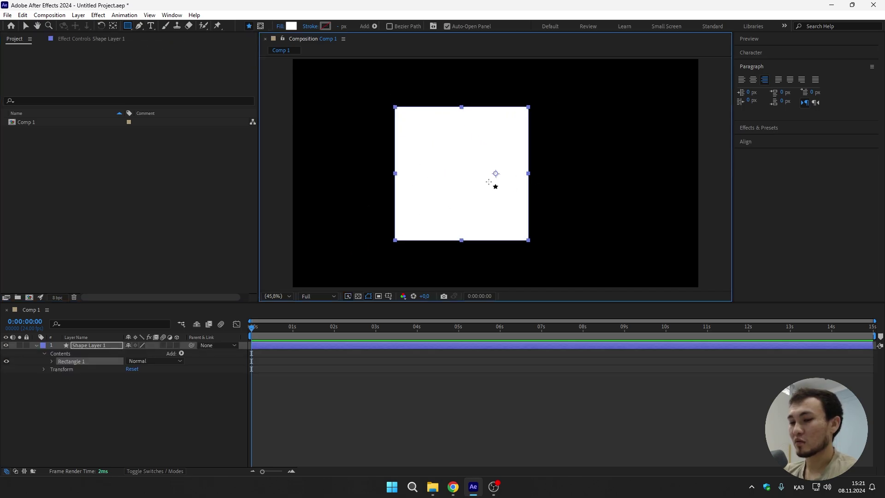
key("ctrl+alt+Home")
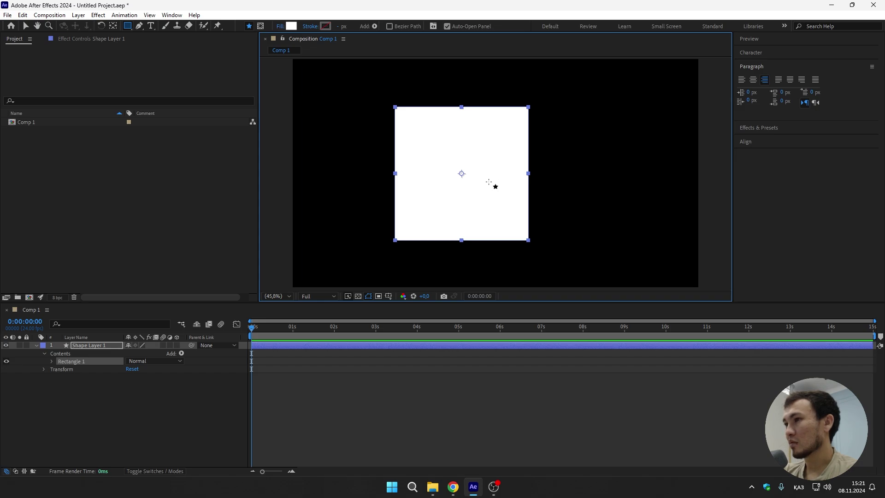
key("ctrl+Home")
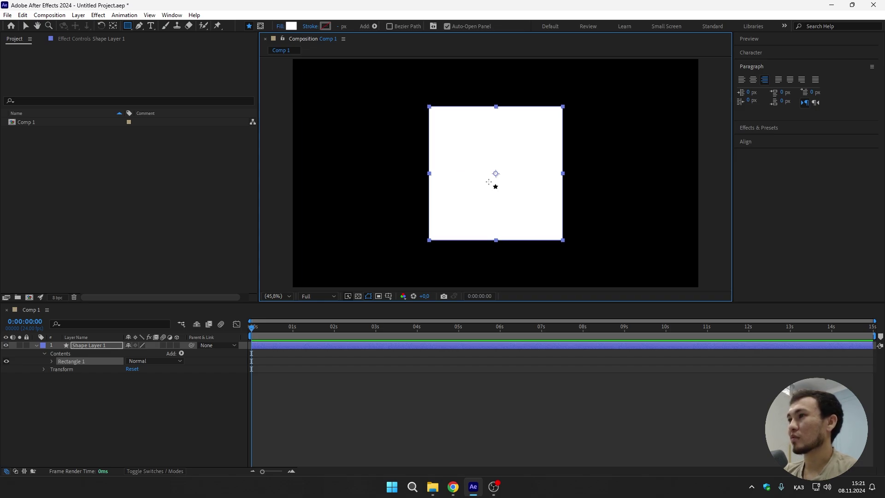
Set the fill color of the square on Shape Layer 1 to light orange FFB68A
left_click(81, 345)
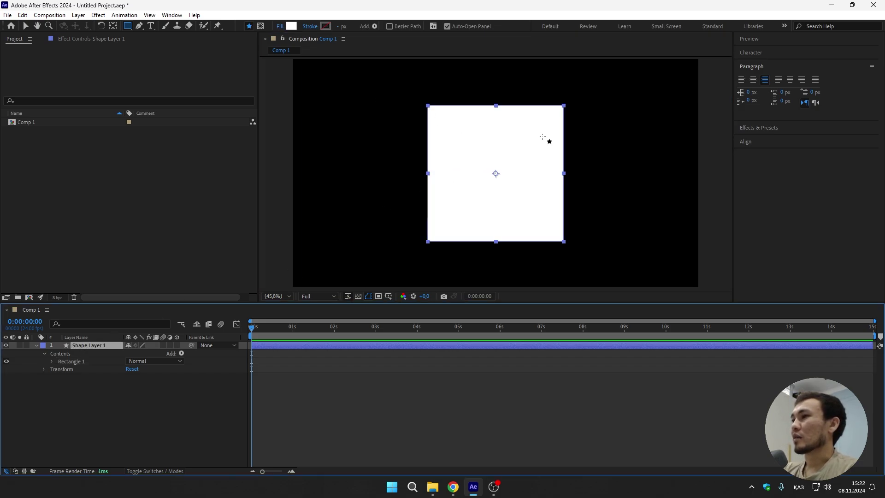
left_click(24, 26)
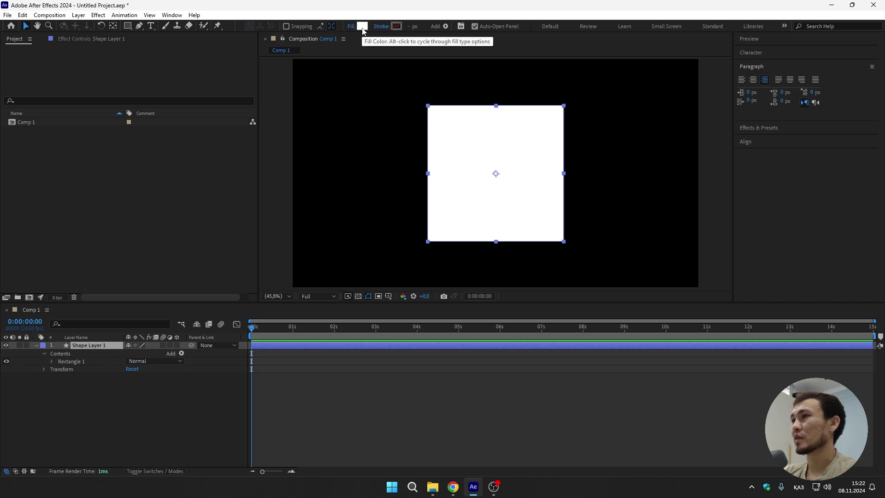
left_click(363, 27)
left_click_drag(422, 209, 402, 204)
left_click_drag(460, 221, 459, 297)
left_click_drag(386, 196, 386, 181)
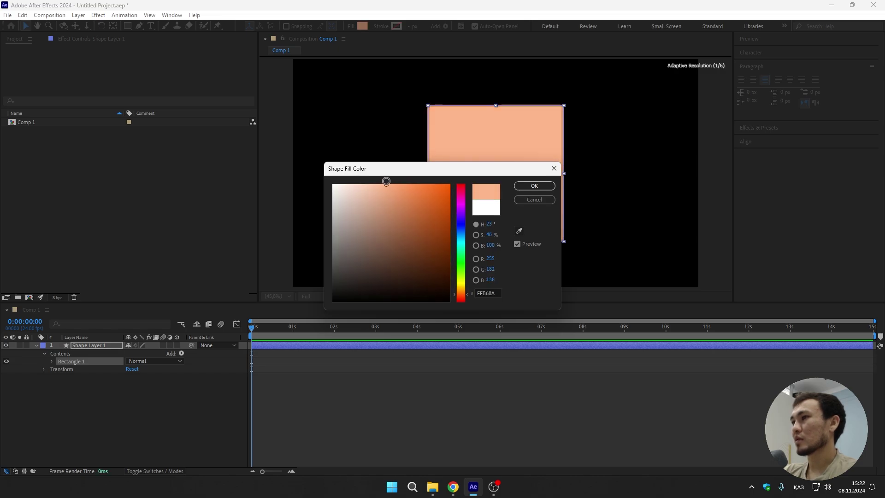
left_click(548, 187)
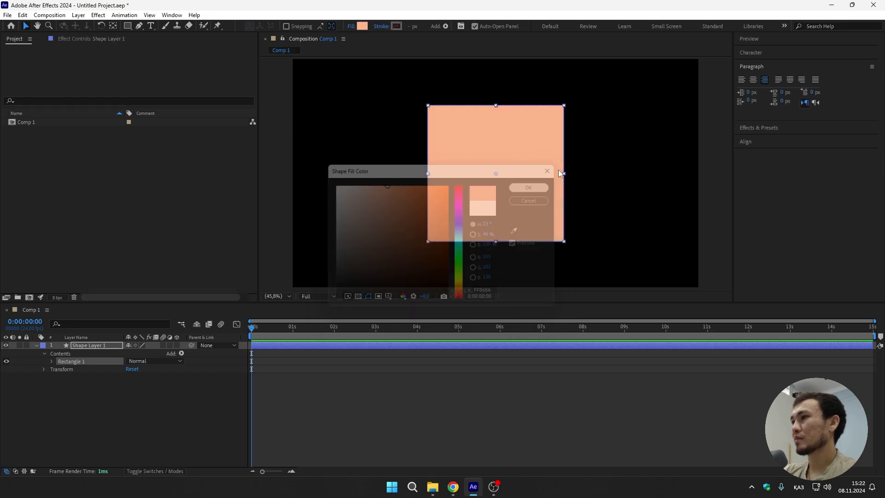
Try a linear gradient and a radial gradient as the square's fill, with the radial one at 50% opacity and preview off
left_click(351, 29)
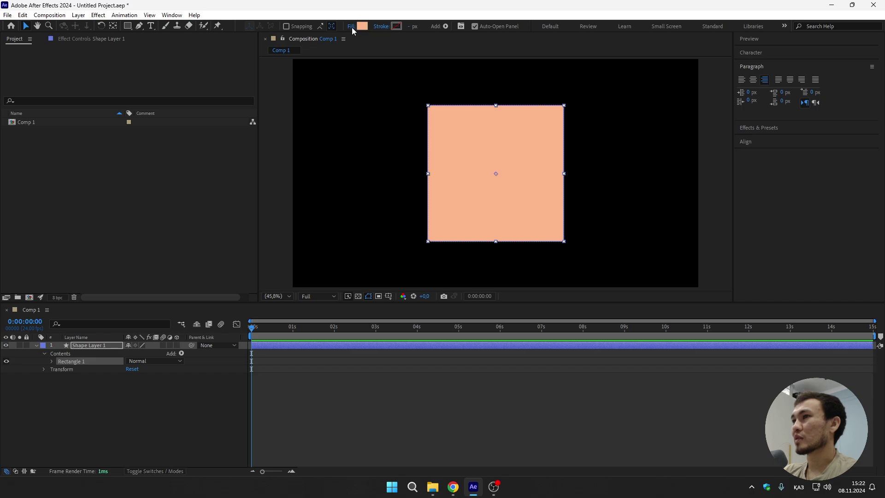
left_click_drag(438, 199, 354, 118)
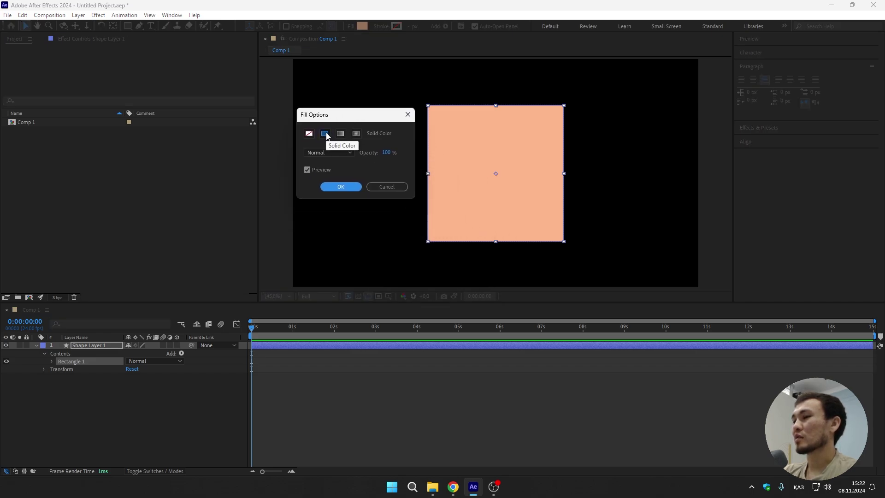
left_click(340, 133)
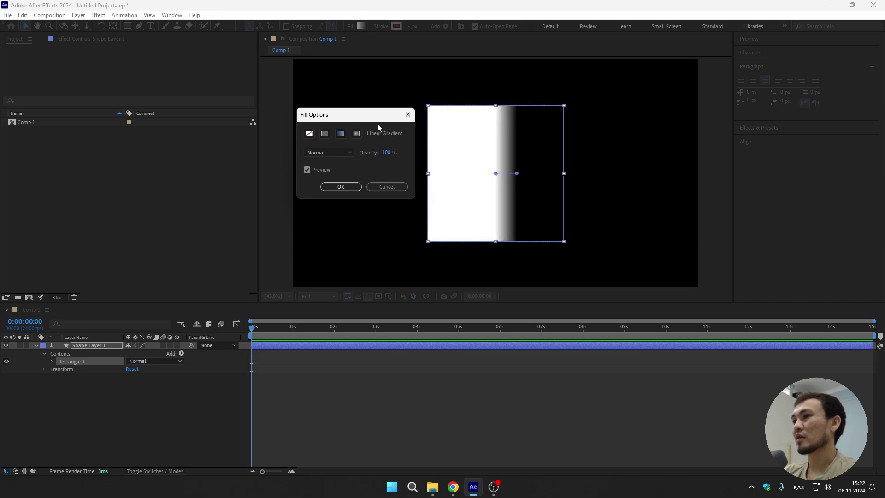
left_click(357, 133)
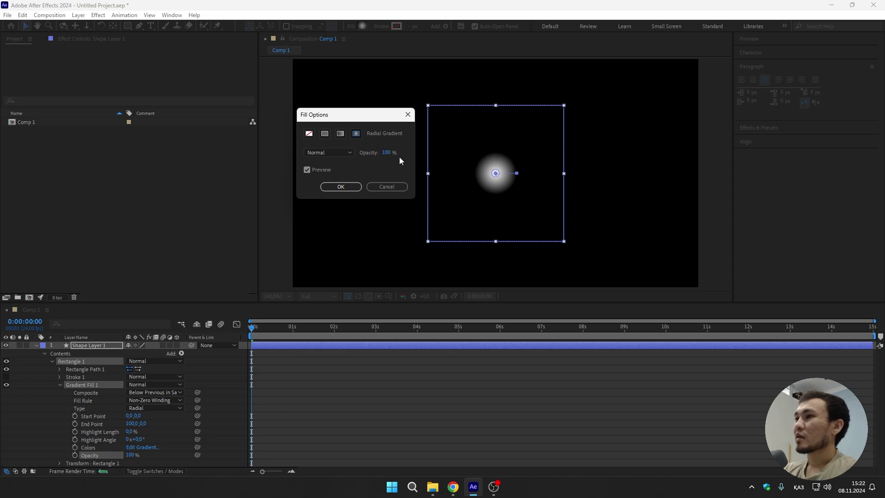
mouse_move(386, 153)
left_mouse_down()
mouse_move(368, 154)
mouse_move(378, 153)
left_mouse_up()
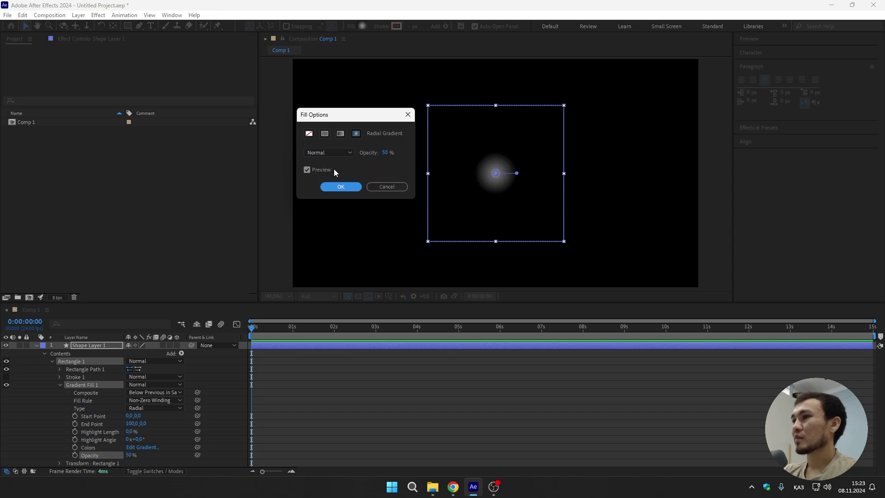
left_click(307, 170)
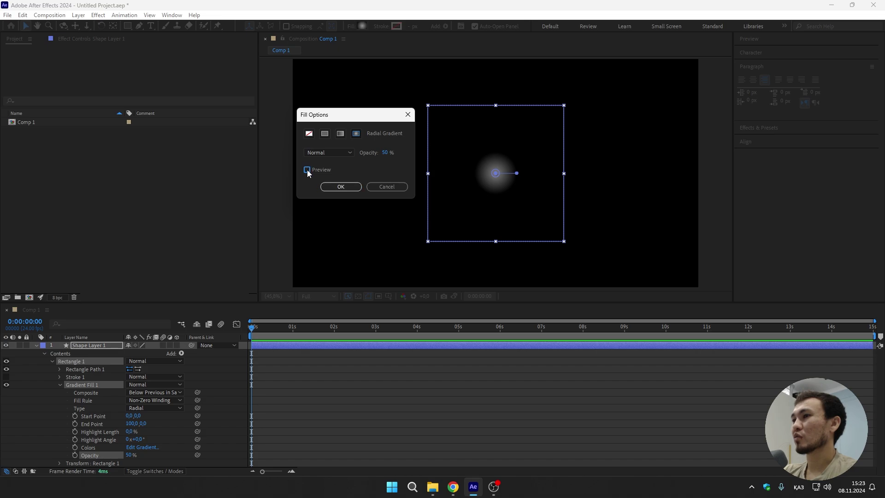
Raise the fill opacity and return the square to a solid color fill with preview on
left_click_drag(385, 153, 402, 157)
left_click(306, 170)
left_click(325, 134)
left_click(350, 190)
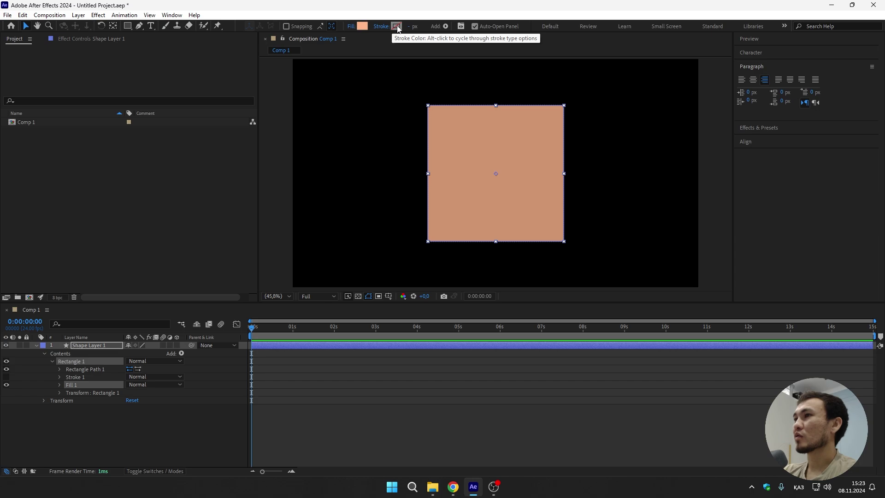
Give the square a dark purple solid stroke color
left_click(396, 26)
left_click(434, 195)
left_click_drag(434, 195, 440, 191)
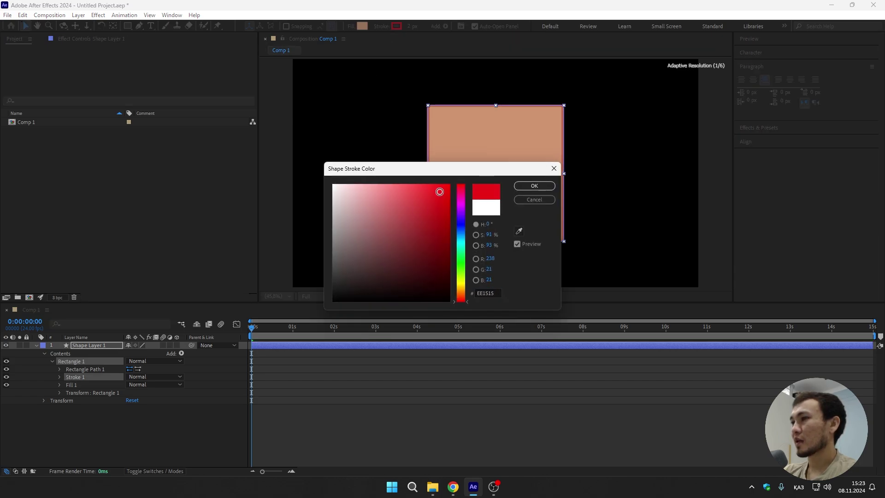
left_click(463, 221)
left_click_drag(431, 229, 406, 227)
left_click(534, 185)
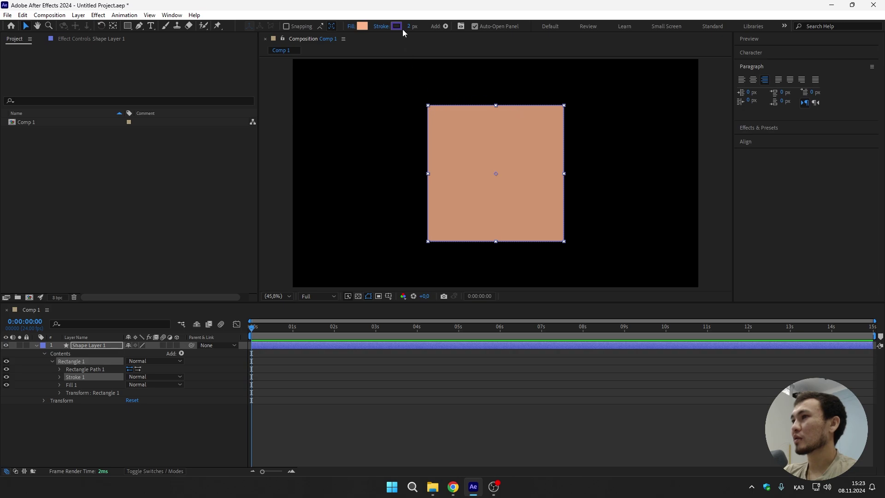
Set the square's stroke width to 38 px and deselect the shape
left_click(252, 445)
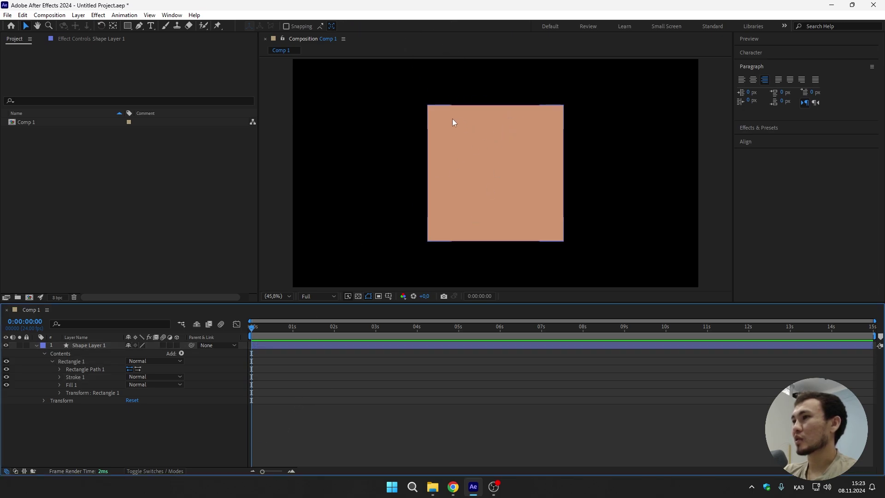
left_click(449, 110)
left_click_drag(409, 27, 430, 28)
left_click(345, 382)
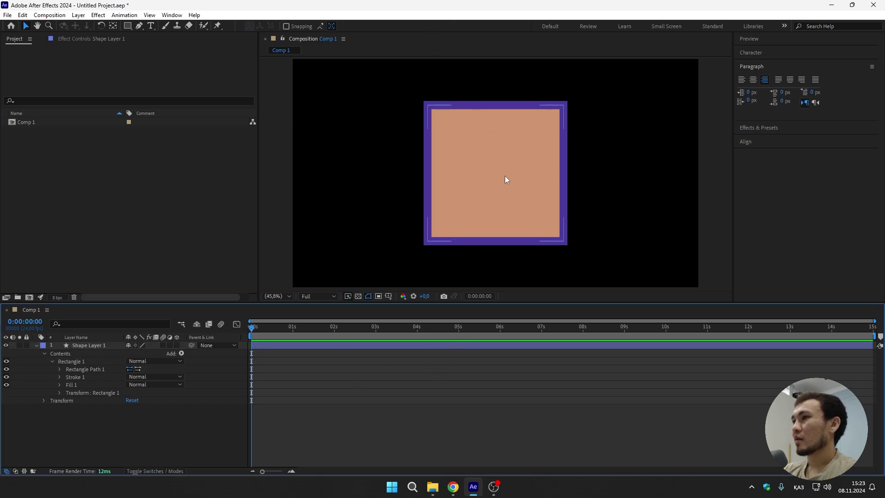
Try a linear and a radial gradient on the square's stroke, and return it to a solid color
left_click(95, 346)
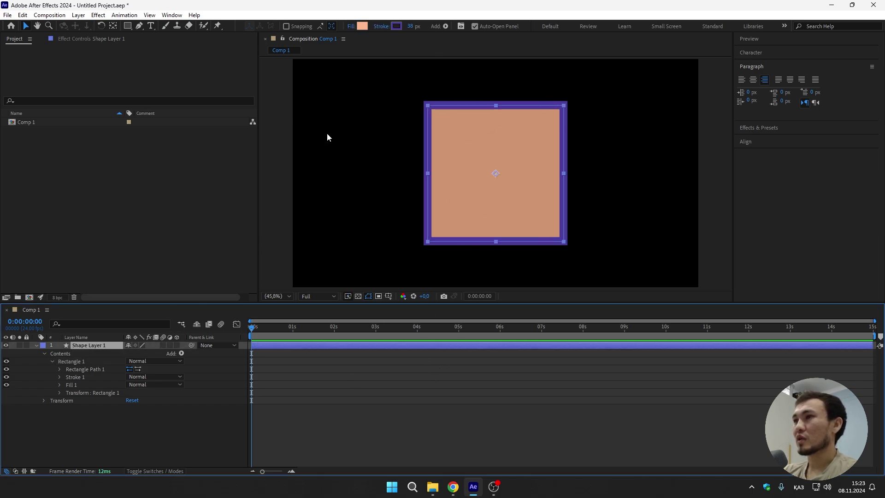
left_click(382, 27)
left_click_drag(295, 119, 318, 117)
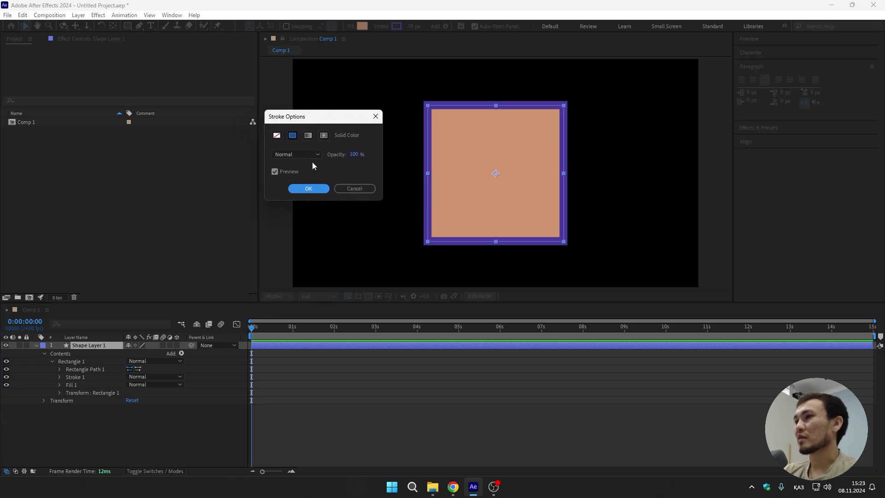
left_click(309, 137)
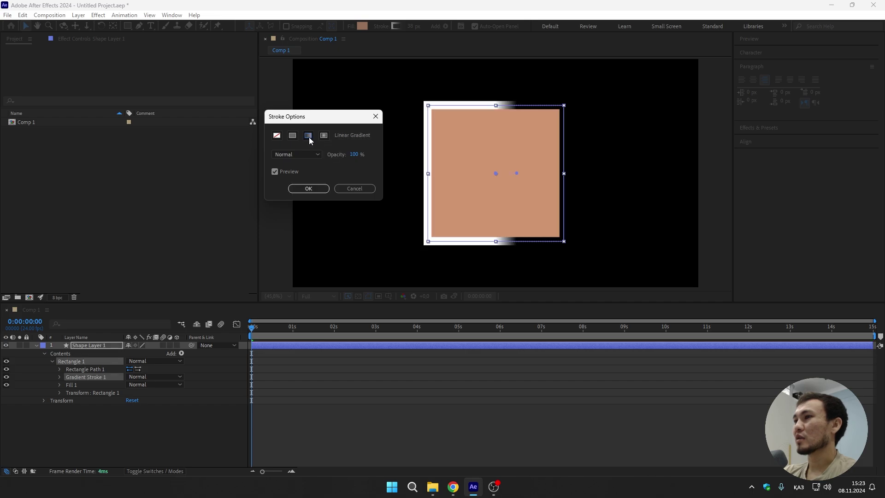
left_click(324, 137)
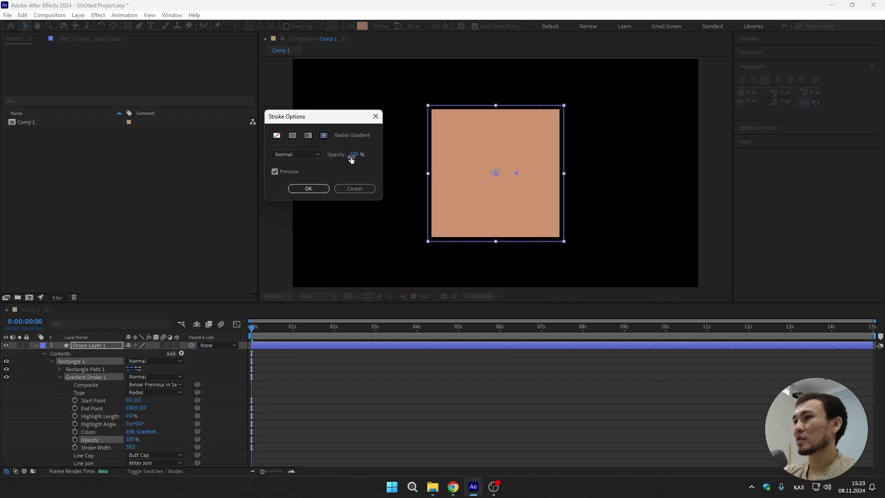
left_click(292, 137)
mouse_move(360, 153)
left_mouse_down()
mouse_move(336, 154)
mouse_move(425, 155)
left_mouse_up()
key("Return")
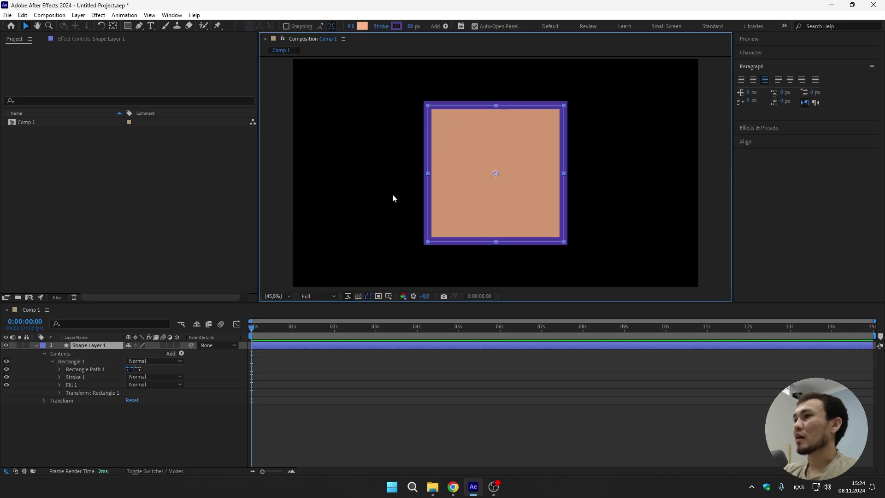
Move the square to the upper-left area of the frame and place a rotated Polygon tool pentagon beside it on the same layer
left_click_drag(490, 150, 380, 123)
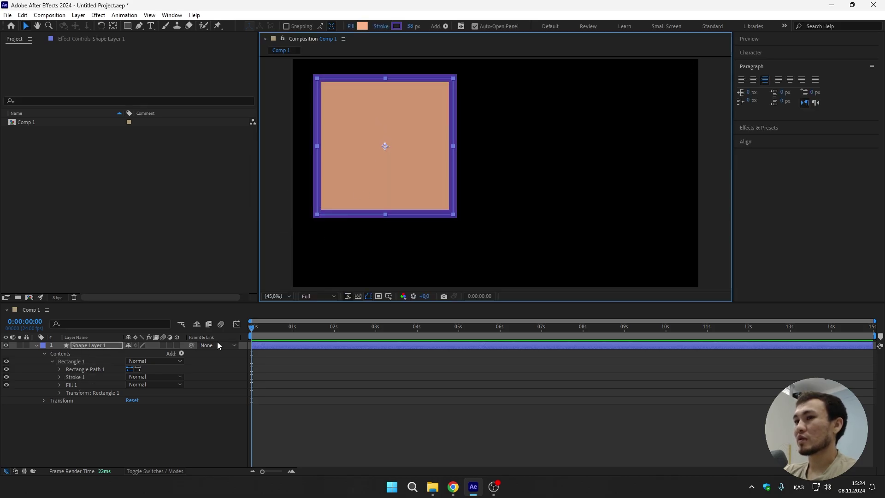
left_click(129, 27)
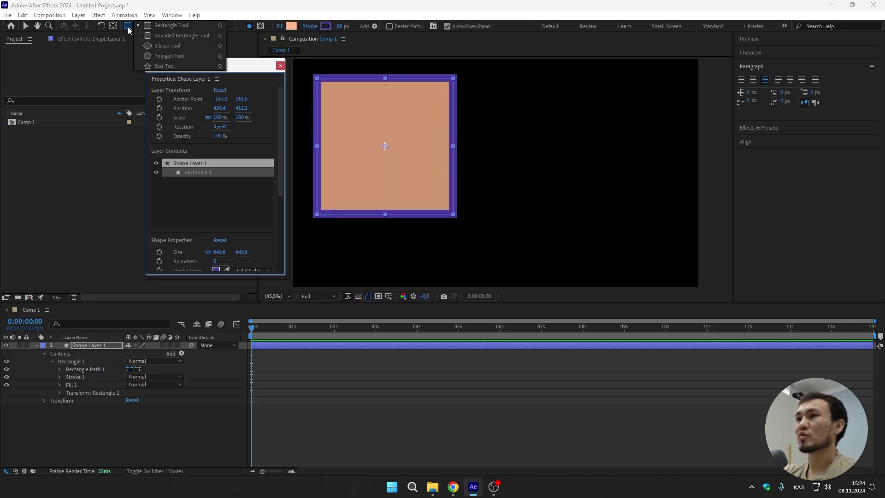
left_click(169, 56)
left_click_drag(492, 113, 527, 144)
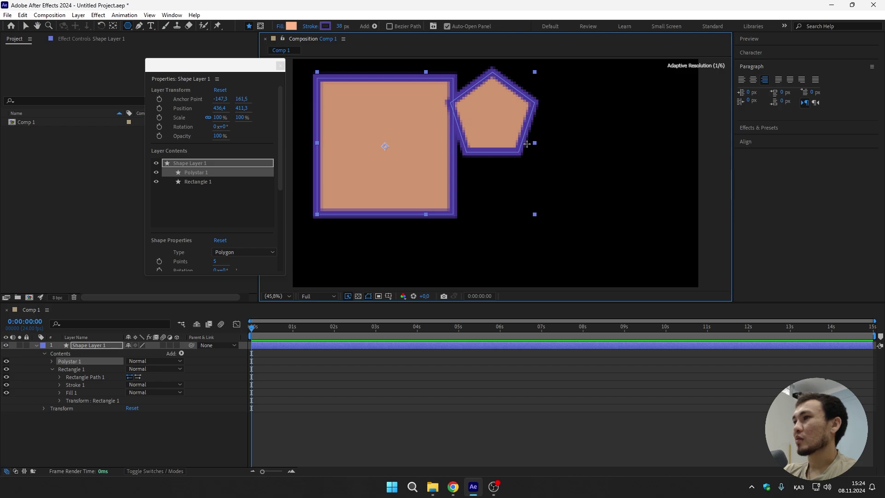
key("v")
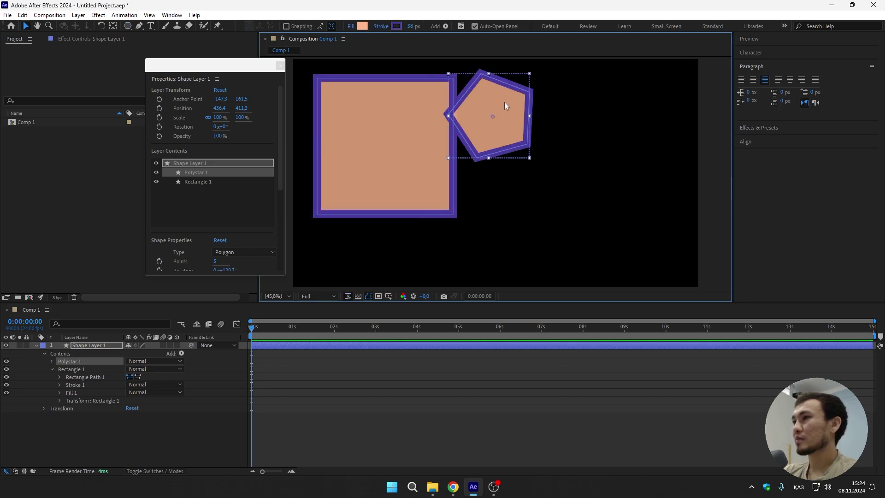
left_click_drag(504, 101, 535, 123)
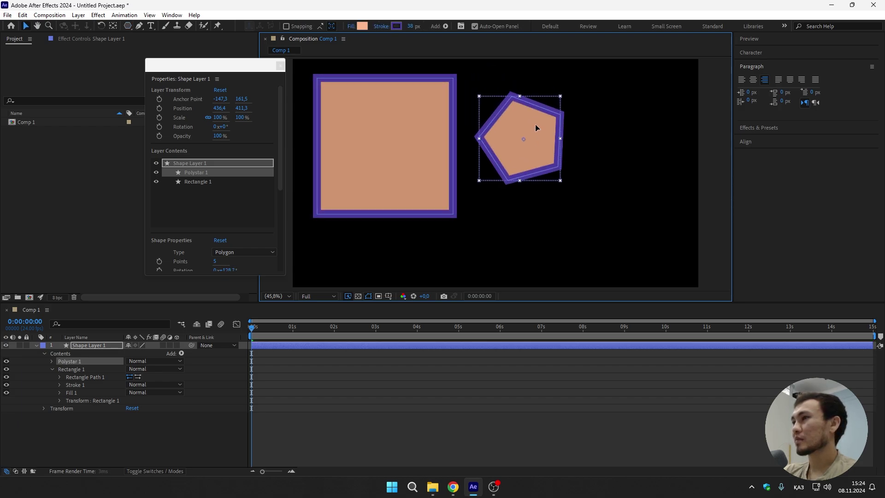
left_click(539, 267)
Examine which shapes Shape Layer 1 contains by expanding its contents and selecting Rectangle 1
left_click(516, 177)
left_click(36, 347)
left_click(36, 347)
left_click(123, 408)
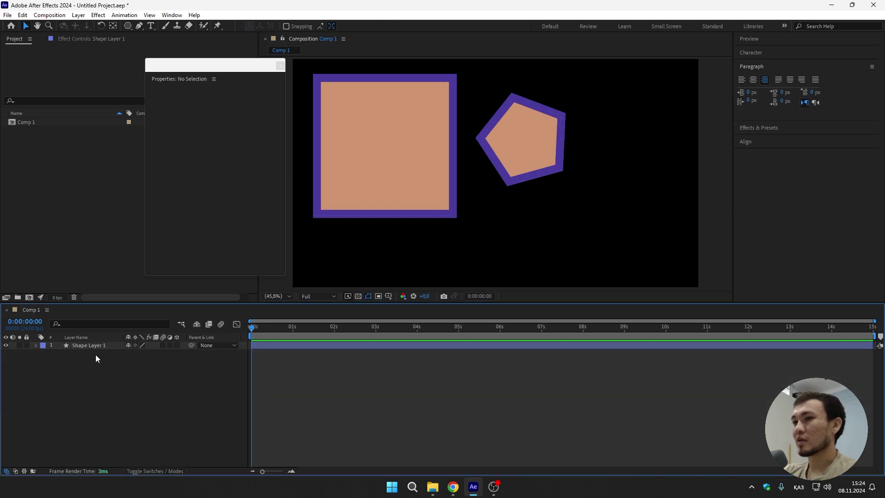
left_click(76, 344)
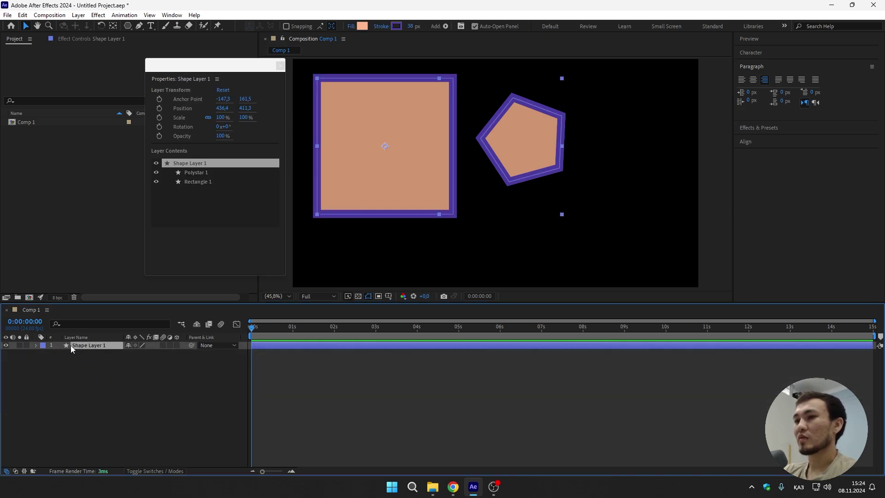
left_click(35, 347)
left_click(52, 369)
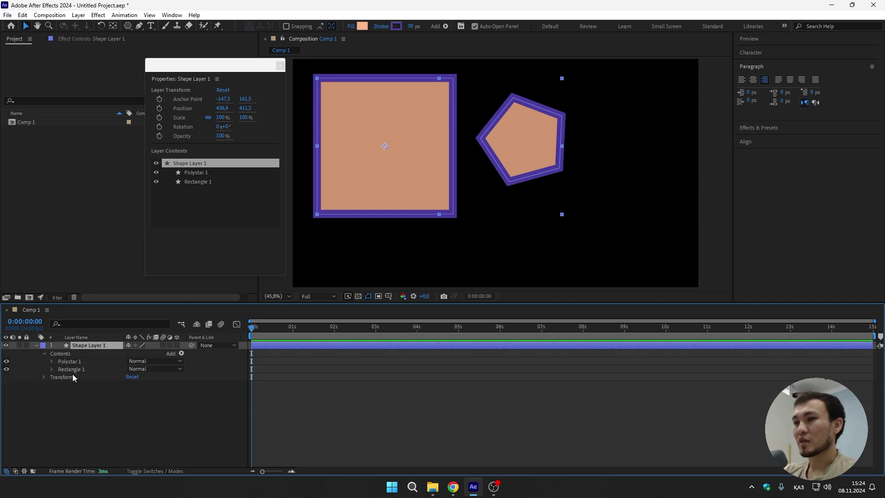
left_click(88, 369)
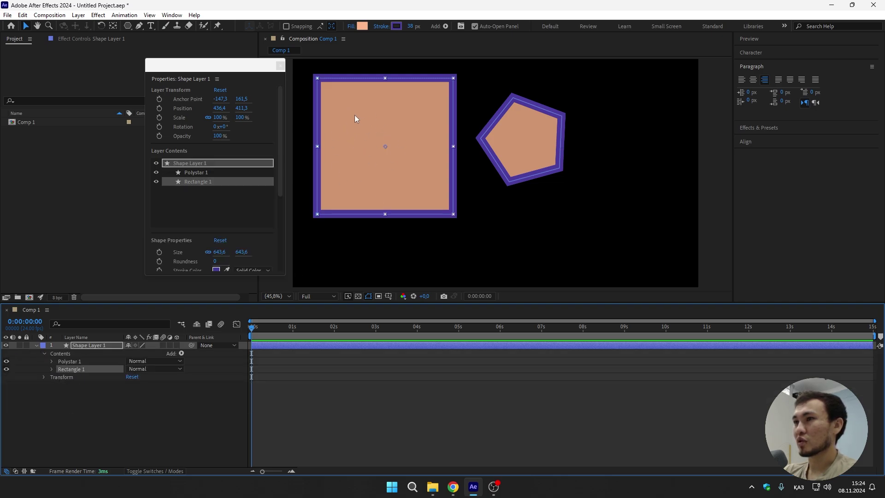
Move both shapes together by setting Shape Layer 1's layer transform position to about 645.4, 492.3
left_click(71, 362)
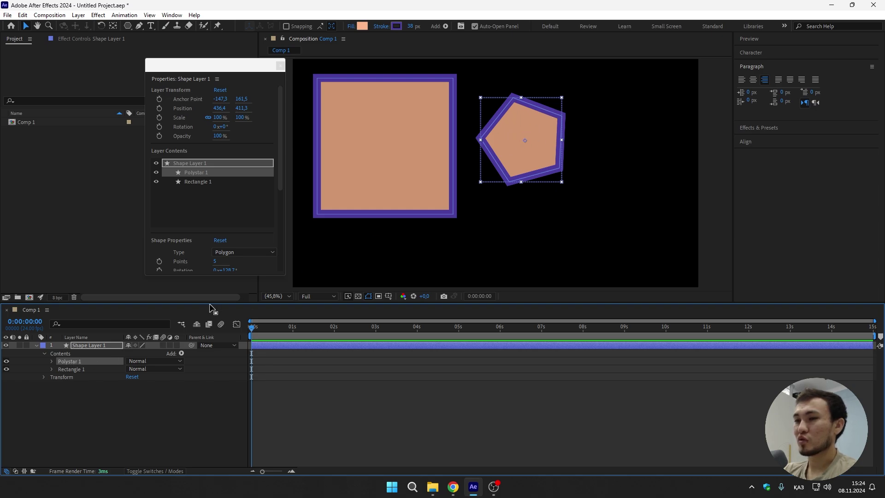
left_click(67, 377)
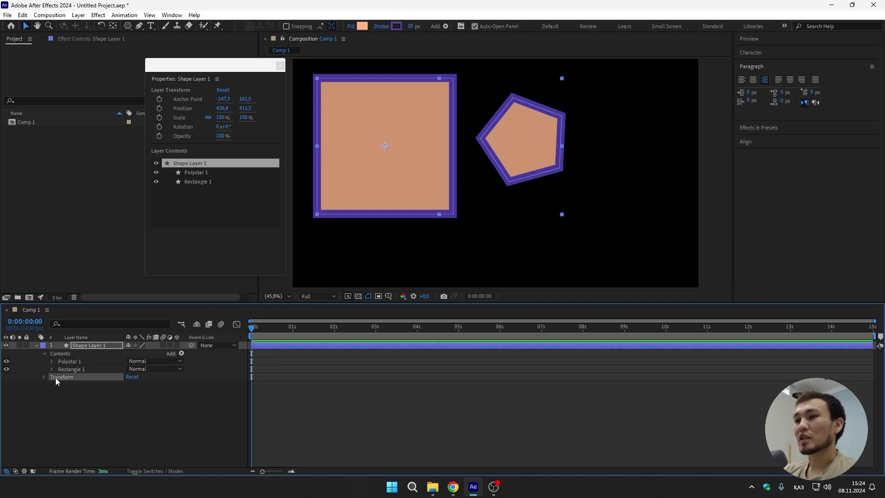
left_click(87, 345)
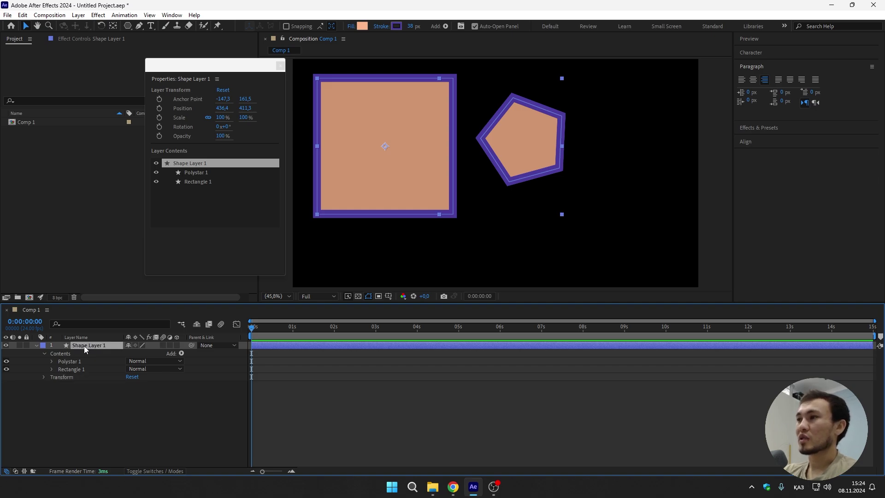
left_click(43, 377)
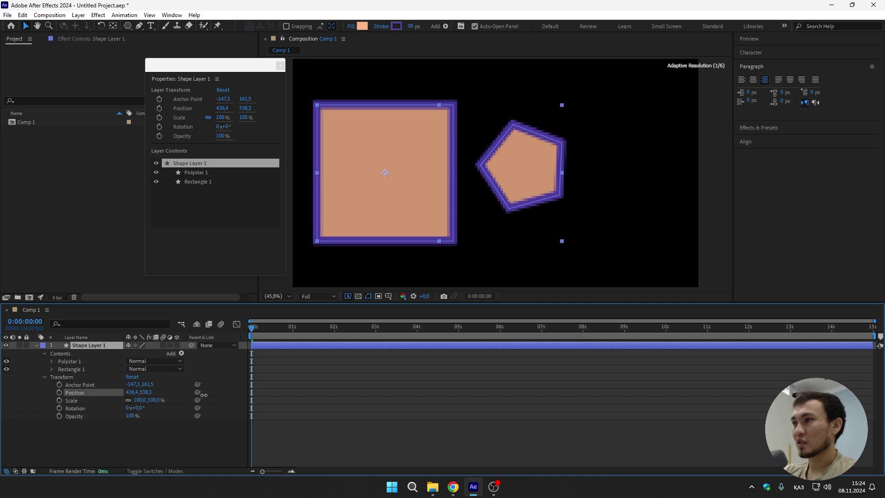
left_click_drag(131, 393, 201, 373)
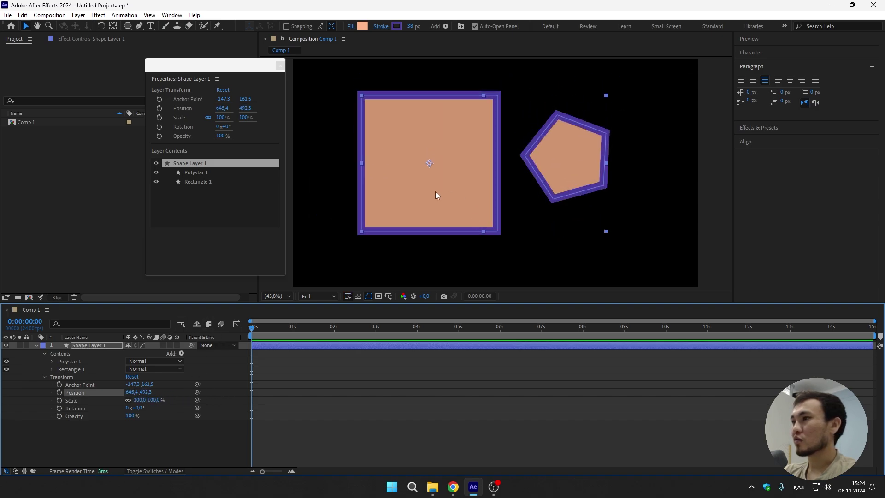
left_click(44, 377)
Shift only the square slightly to the left using Rectangle 1's own transform position
left_click(79, 369)
left_click(52, 369)
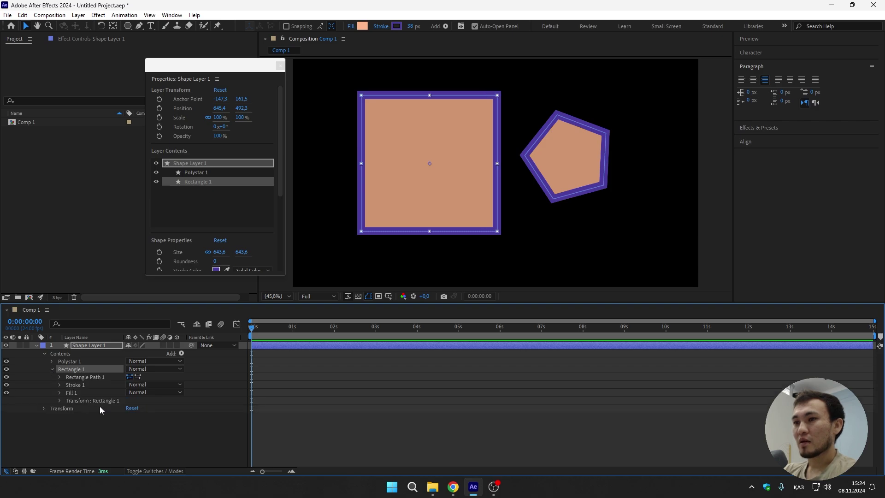
left_click(81, 375)
left_click(76, 401)
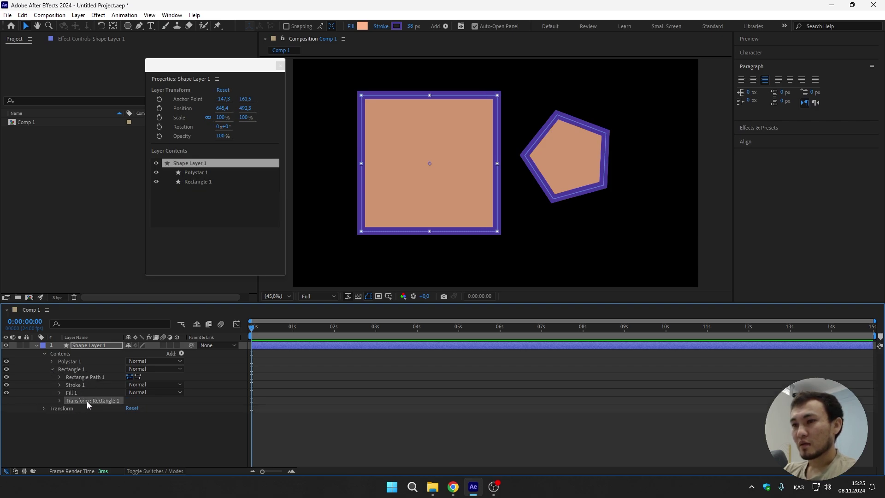
left_click(59, 400)
left_click_drag(136, 415, 160, 417)
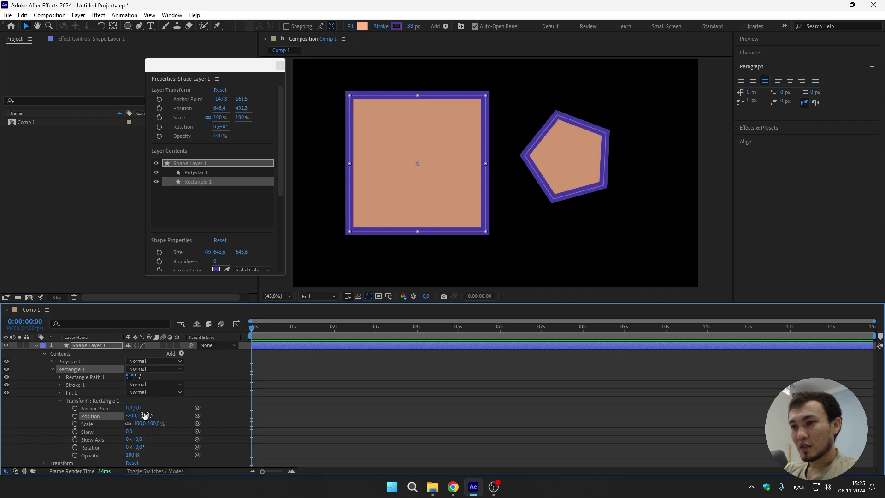
left_click(60, 400)
Resize the square's rectangle path to about 570.6 px with roundness 17, and select the polygon in the layer contents
left_click(82, 377)
left_click(60, 377)
mouse_move(138, 385)
left_mouse_down()
mouse_move(106, 386)
mouse_move(164, 381)
mouse_move(82, 385)
mouse_move(147, 391)
mouse_move(139, 400)
left_mouse_up()
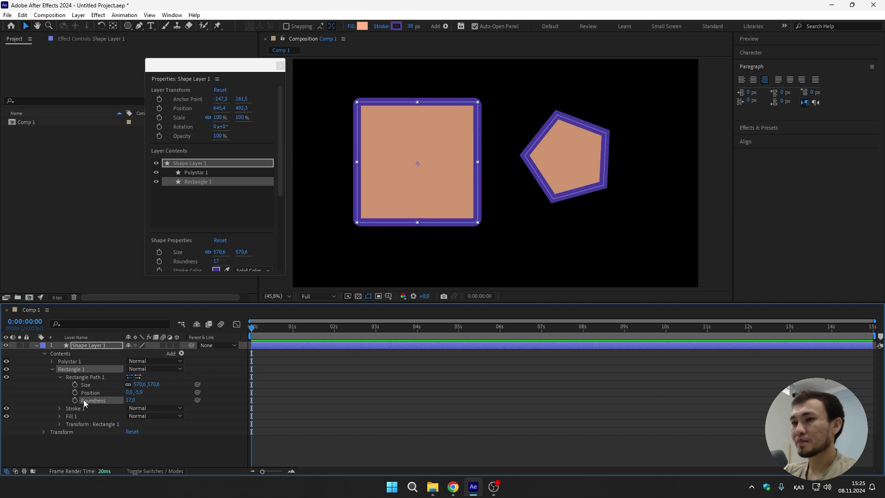
left_click(52, 369)
left_click(69, 361)
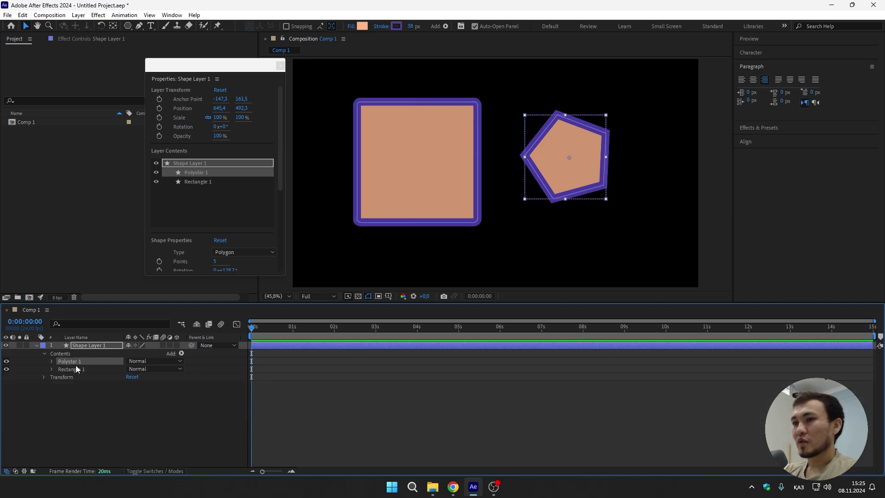
Close the floating properties window and delete the polygon together with the whole of Shape Layer 1
left_click(280, 66)
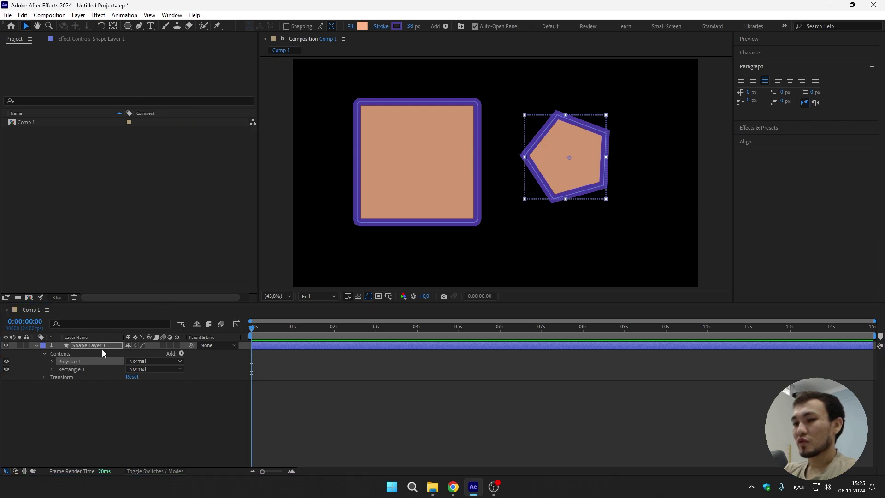
key("Delete")
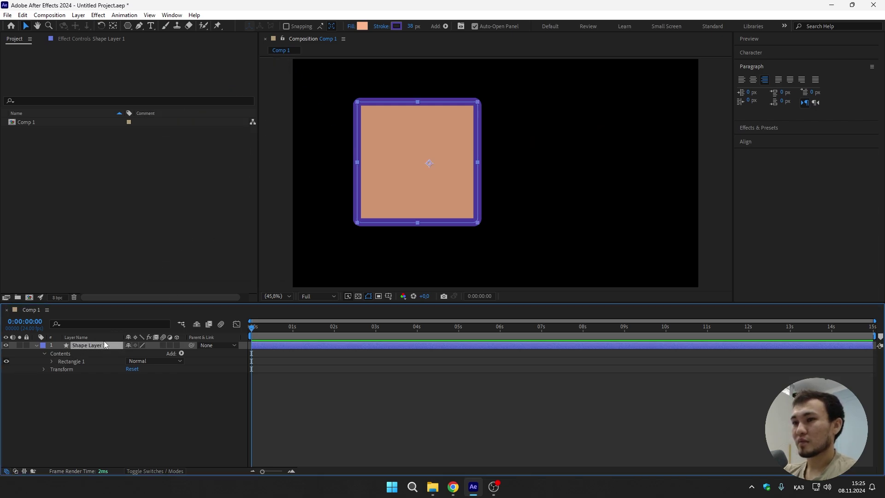
key("Delete")
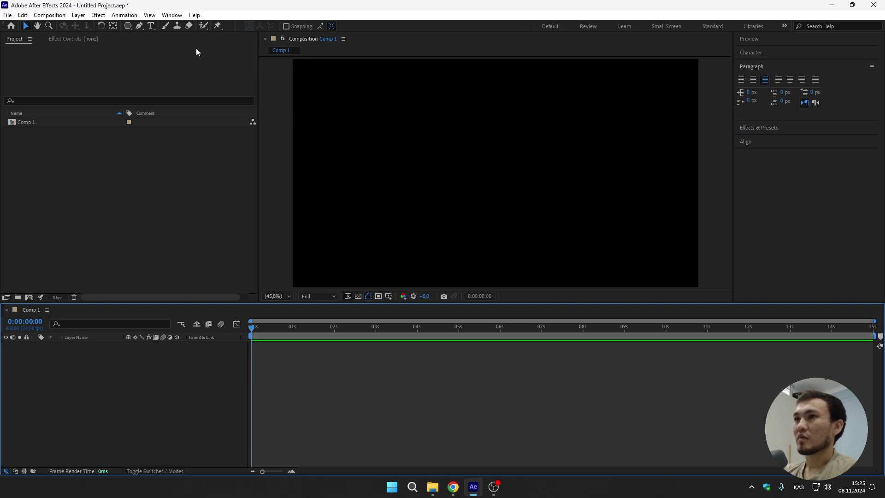
Draw a rectangle about 598 by 604 px in the left half of the frame with the Rectangle tool
left_click_drag(127, 27, 153, 27)
mouse_move(322, 107)
left_mouse_down()
mouse_move(433, 207)
mouse_move(401, 181)
mouse_move(429, 206)
mouse_move(439, 201)
mouse_move(404, 142)
mouse_move(441, 138)
mouse_move(456, 221)
mouse_move(391, 174)
mouse_move(417, 188)
mouse_move(453, 239)
left_mouse_up()
Add a circle about 452 px across beside the rectangle on the same shape layer with the Ellipse tool
left_click(92, 346)
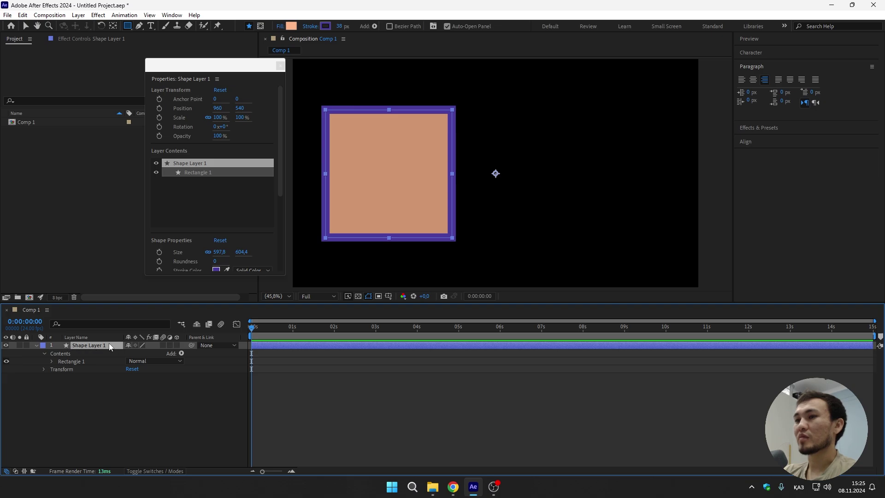
left_click_drag(129, 20, 155, 49)
left_click_drag(509, 141, 602, 220)
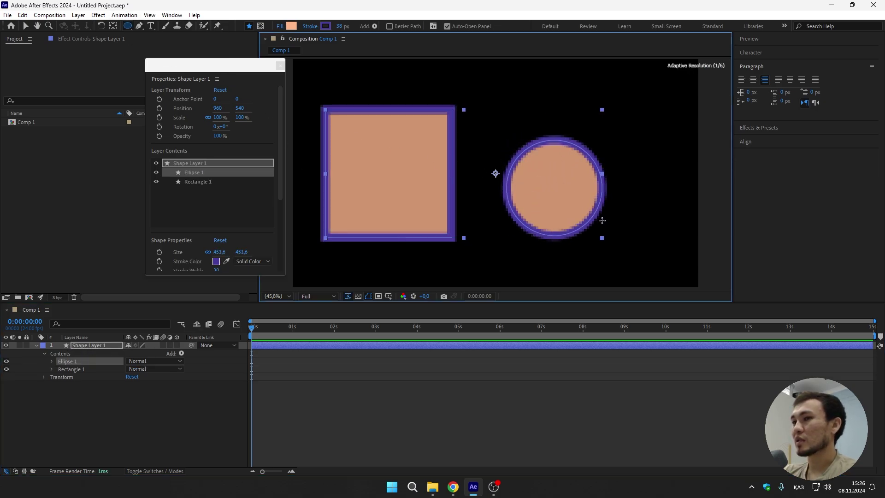
Try shifting both shapes together through the layer position to about 1075, 540, and remove both that move and the circle
left_click(81, 346)
left_click(39, 377)
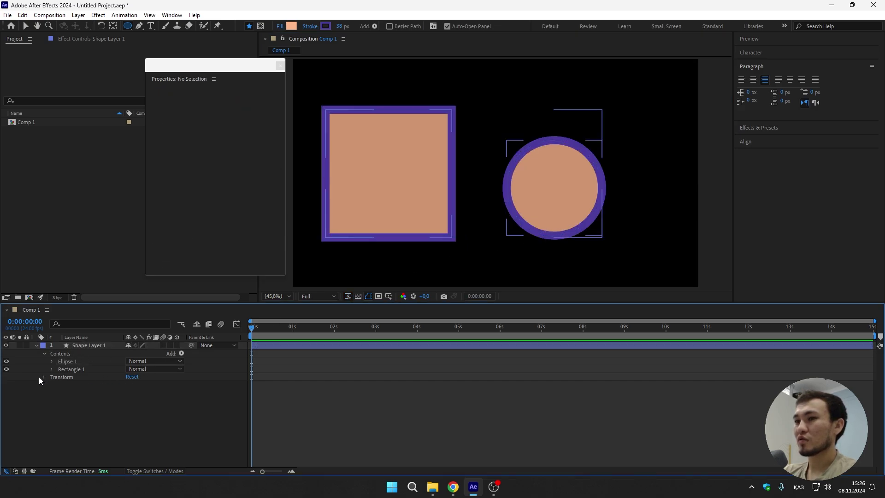
left_click(44, 377)
left_click(513, 172)
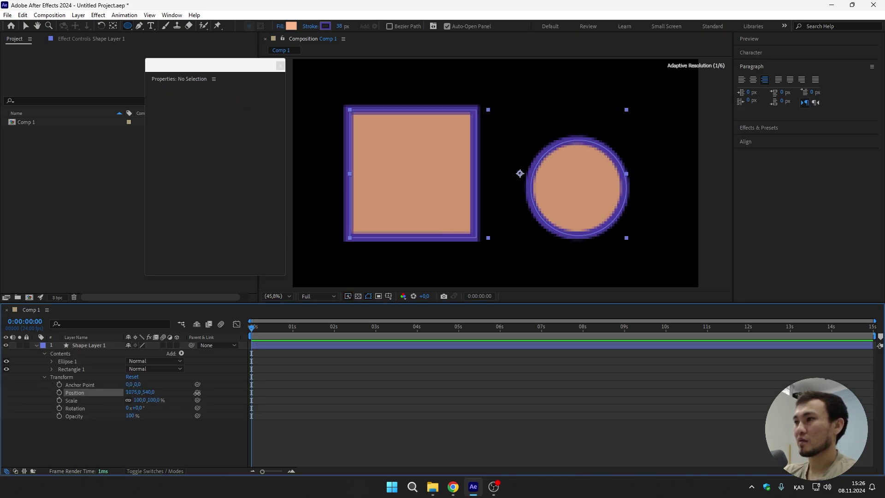
key("Delete")
left_click(280, 66)
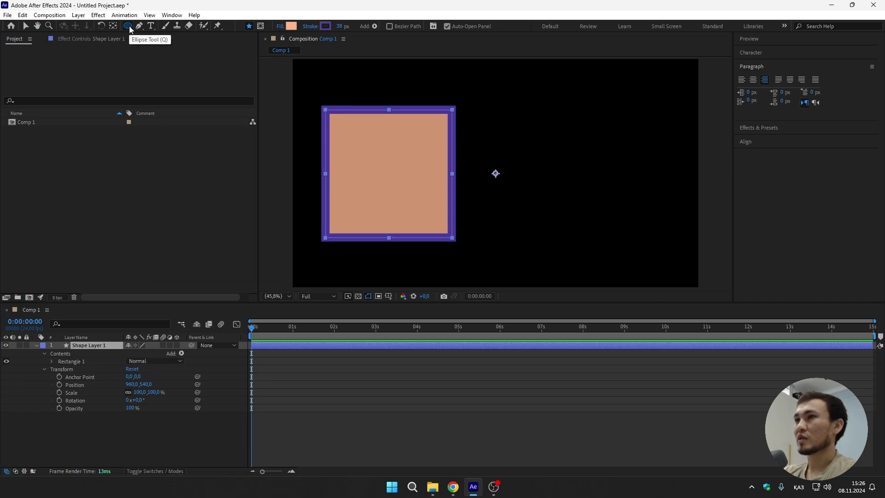
Deselect Shape Layer 1 and draw a circle beside the rectangle on its own new shape layer
left_click(100, 346)
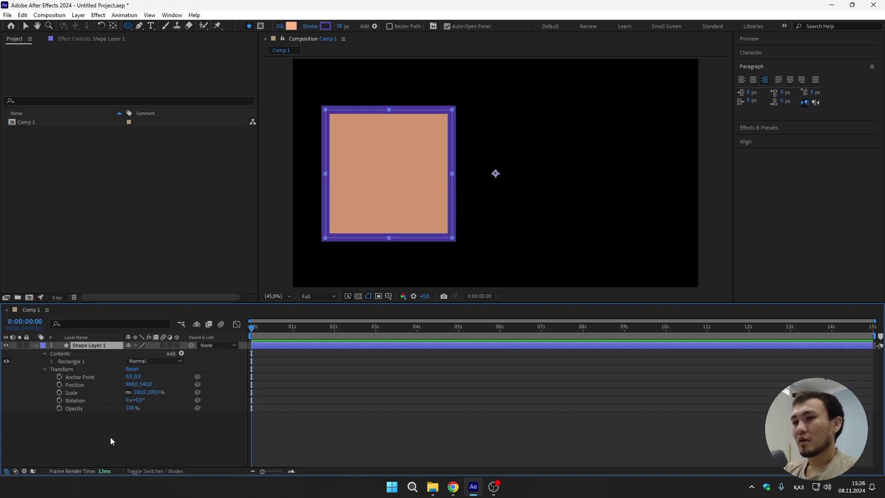
left_click(64, 429)
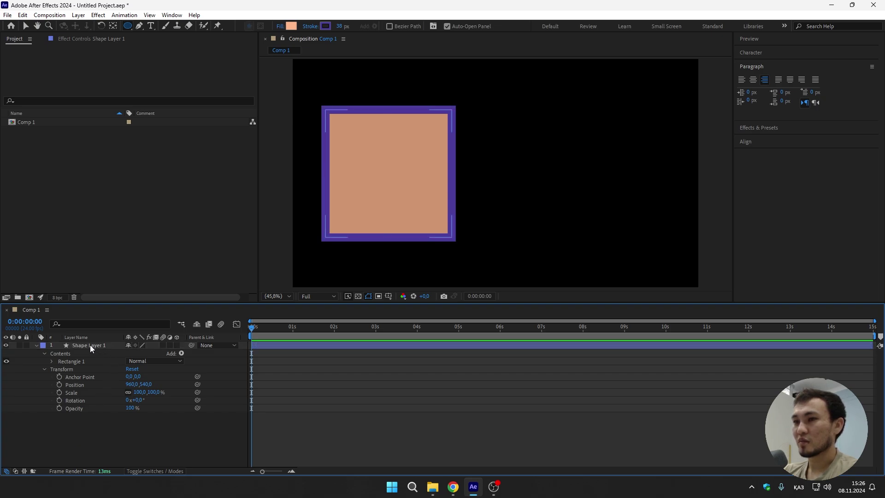
left_click(90, 344)
left_click(77, 442)
left_click_drag(509, 122, 616, 229)
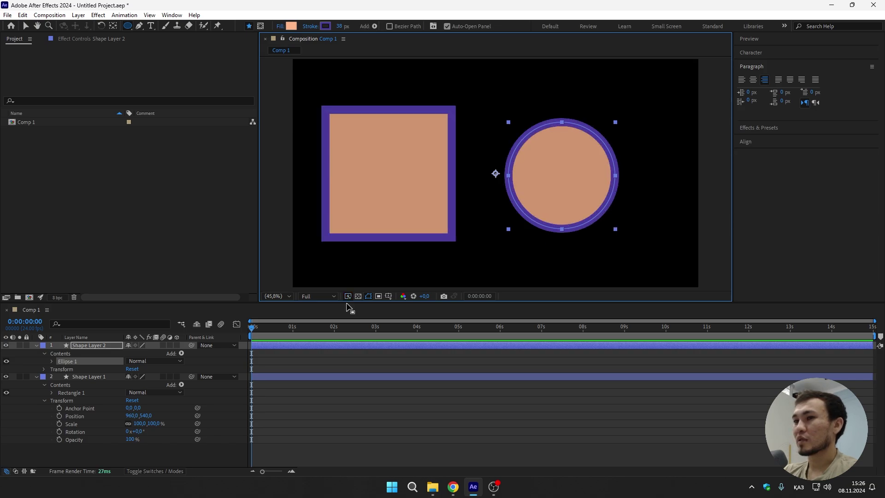
Collapse the properties of both shape layers and compare the two layers by selecting each in turn
left_click(36, 377)
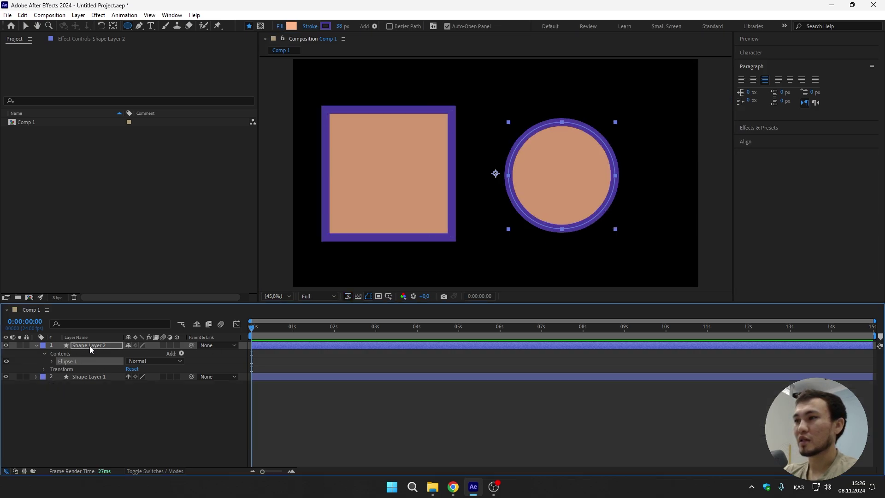
left_click(36, 345)
left_click(100, 360)
left_click(97, 347)
left_click(95, 354)
left_click(95, 346)
left_click(97, 353)
left_click(95, 347)
left_click(96, 353)
left_click(96, 366)
Try removing the circle's stroke on Shape Layer 2 by setting the stroke type to None
left_click(88, 346)
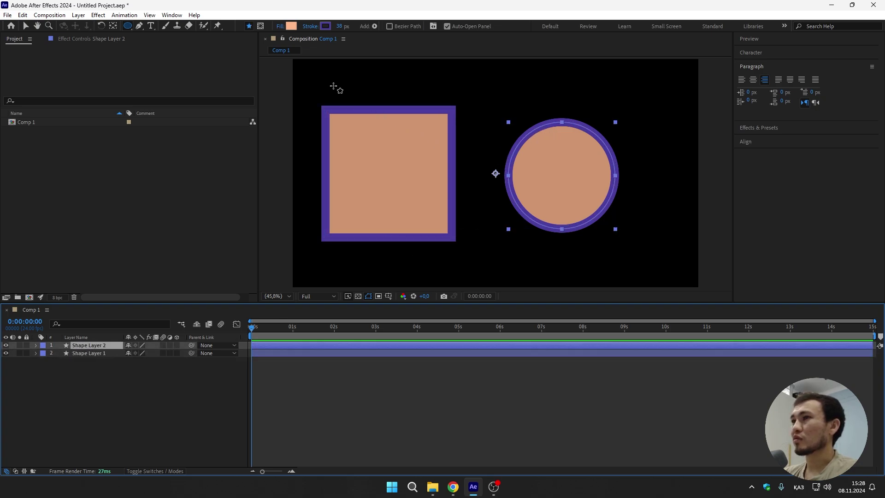
left_click(313, 26)
left_click(277, 136)
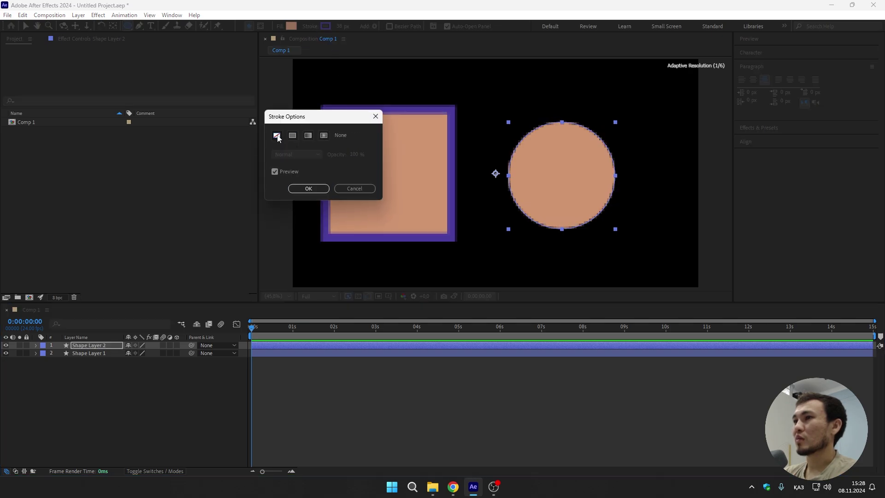
left_click(307, 189)
Clear the current selection and select Shape Layer 1 and Shape Layer 2 together
left_click(140, 402)
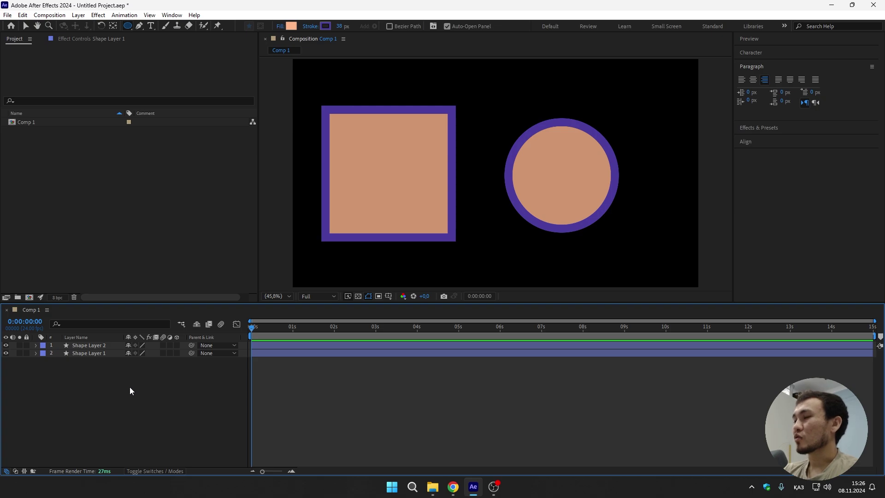
left_click(99, 353)
left_click(91, 344, "shift")
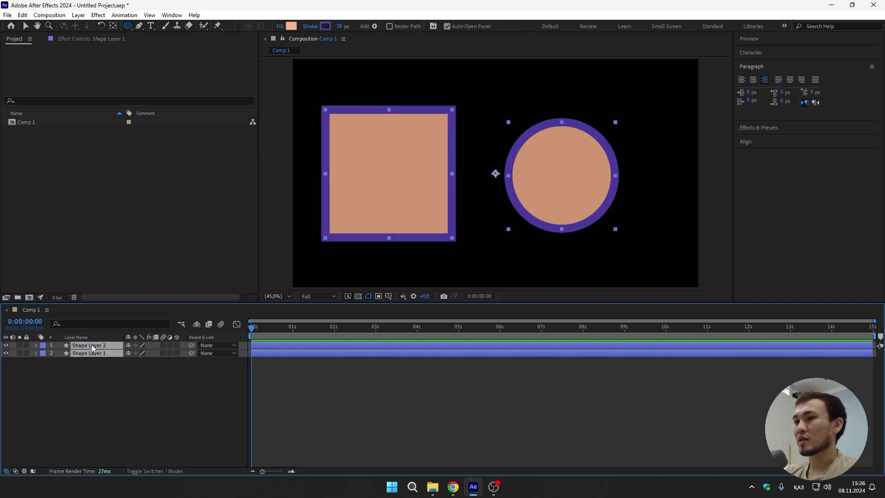